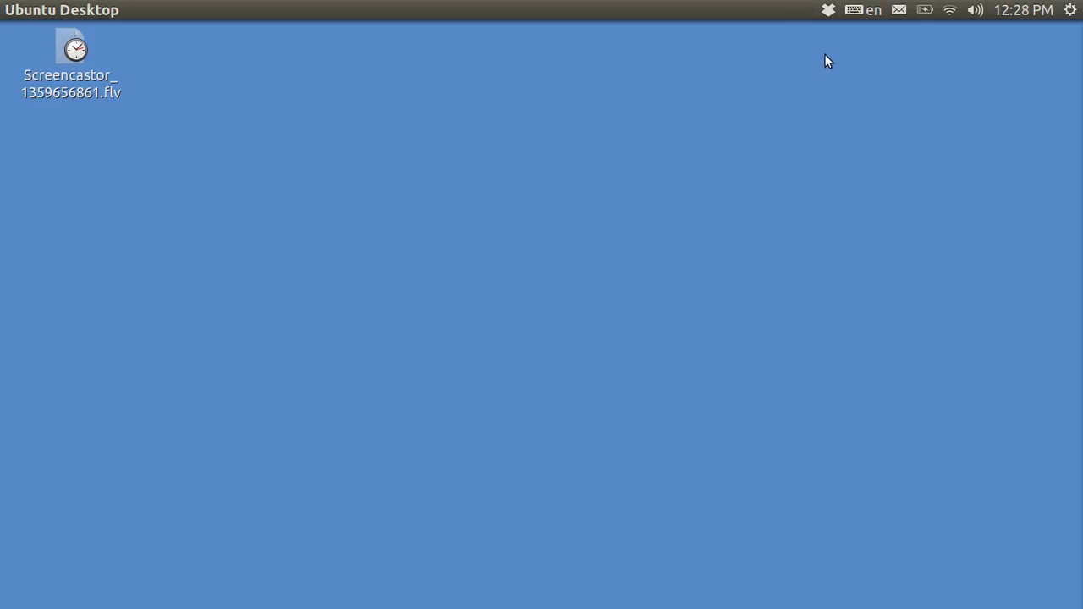
# Step: Show the English (US) keyboard layout chart and demonstrate the E, X, S and D letter diamond on it
pyautogui.click(860, 10)
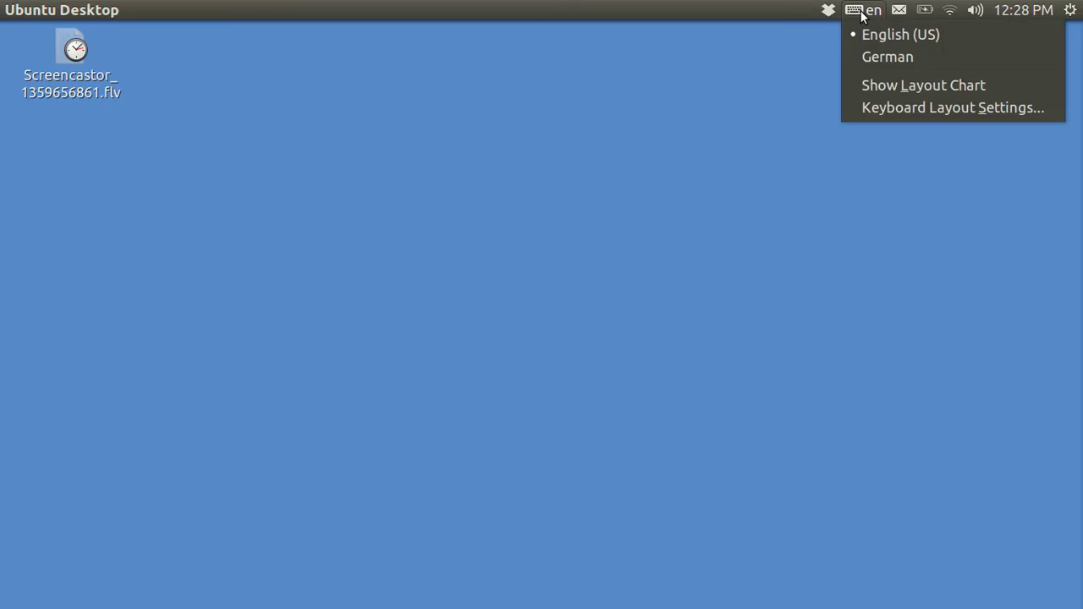
pyautogui.click(887, 86)
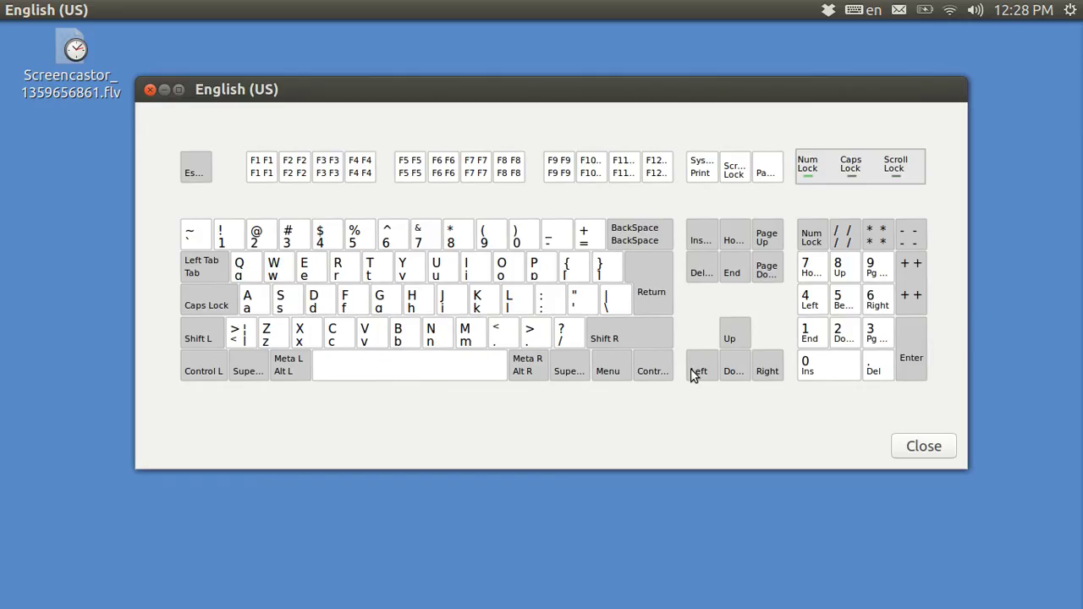
pyautogui.click(313, 277)
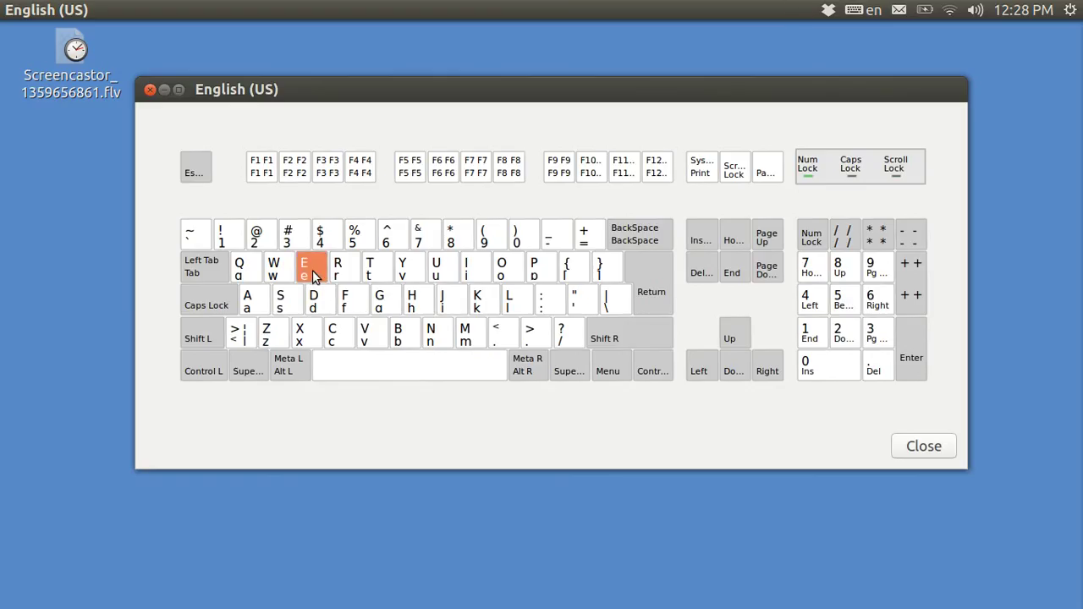
pyautogui.press('x')
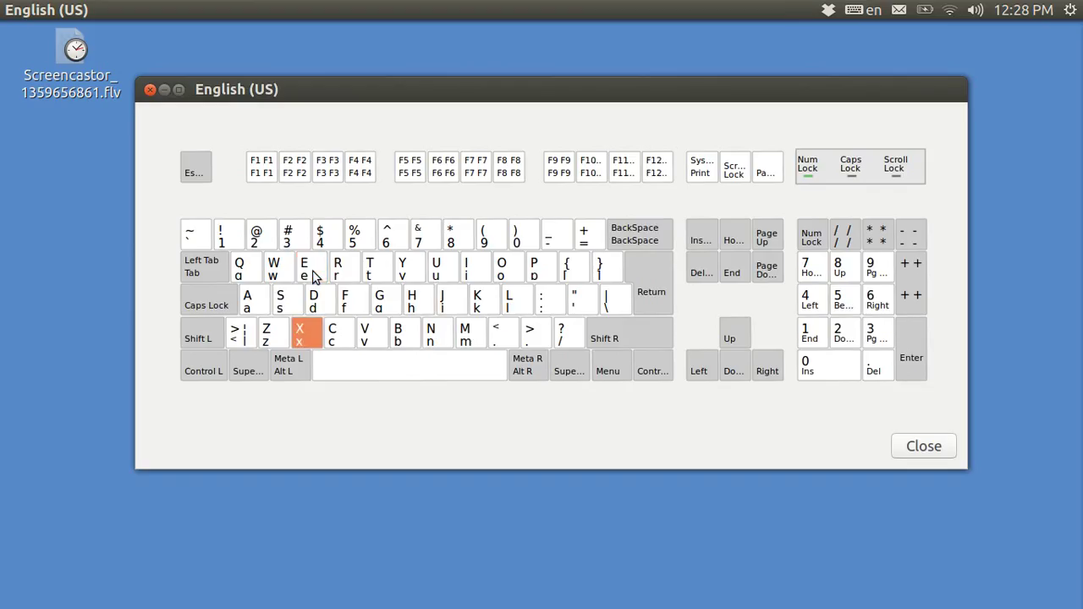
pyautogui.press('s')
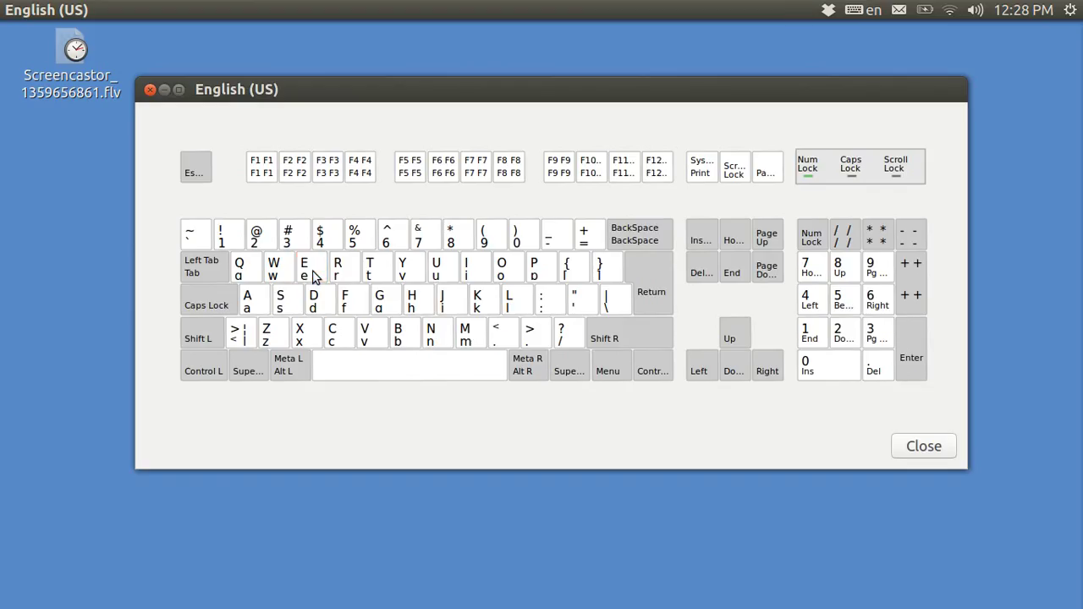
pyautogui.press('d')
# Step: Demonstrate Control combinations with E, X, S and A on the keyboard layout chart, and close the chart
pyautogui.hotkey('ctrl', 'e')
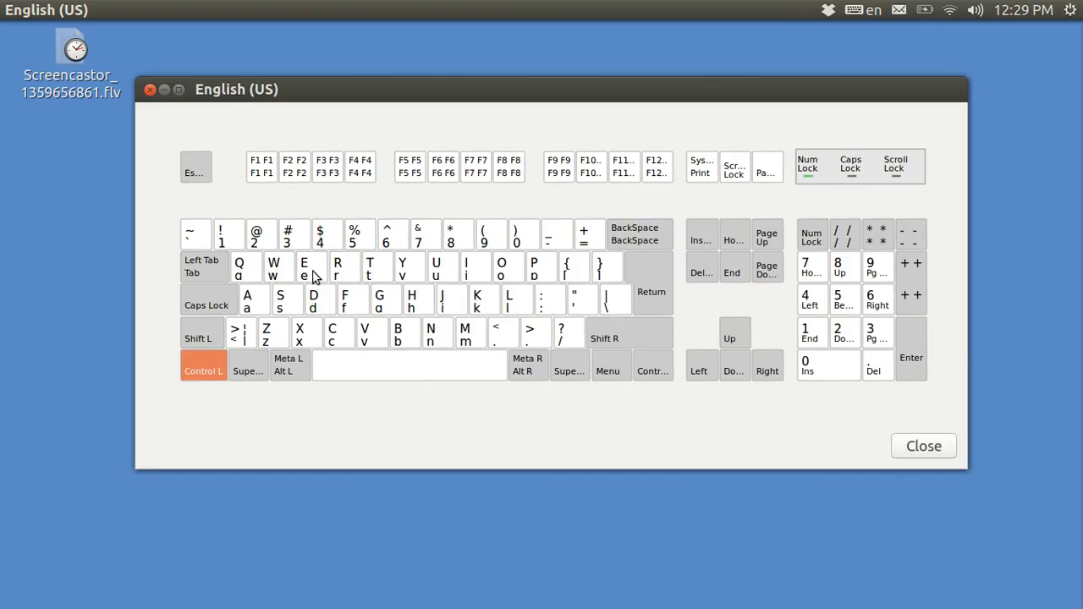
pyautogui.press('ctrl')
pyautogui.hotkey('ctrl', 'x')
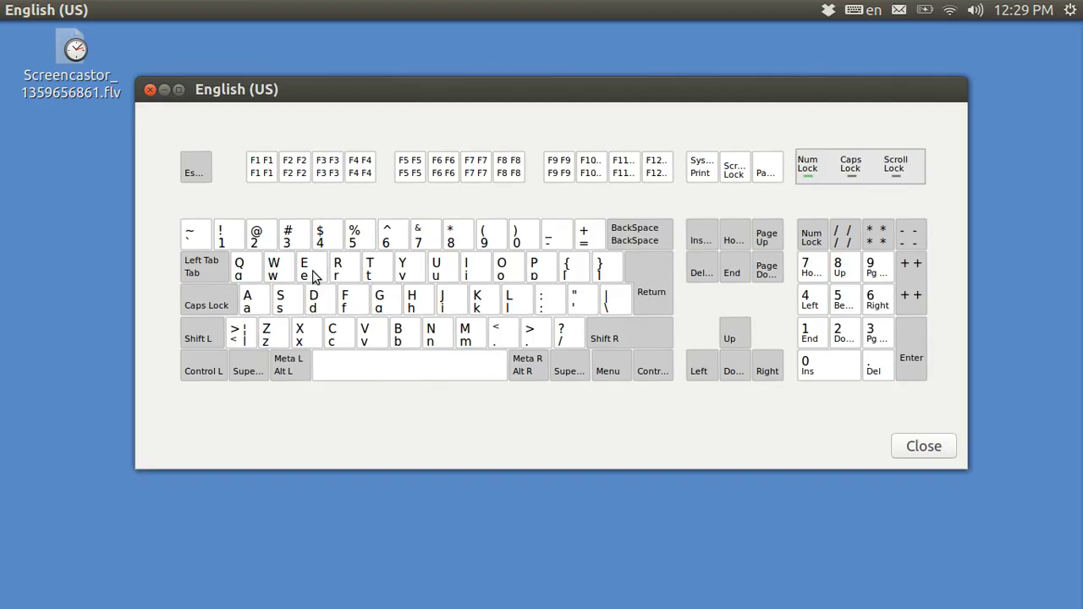
pyautogui.hotkey('ctrl', 's')
pyautogui.press('ctrl')
pyautogui.press('ctrl')
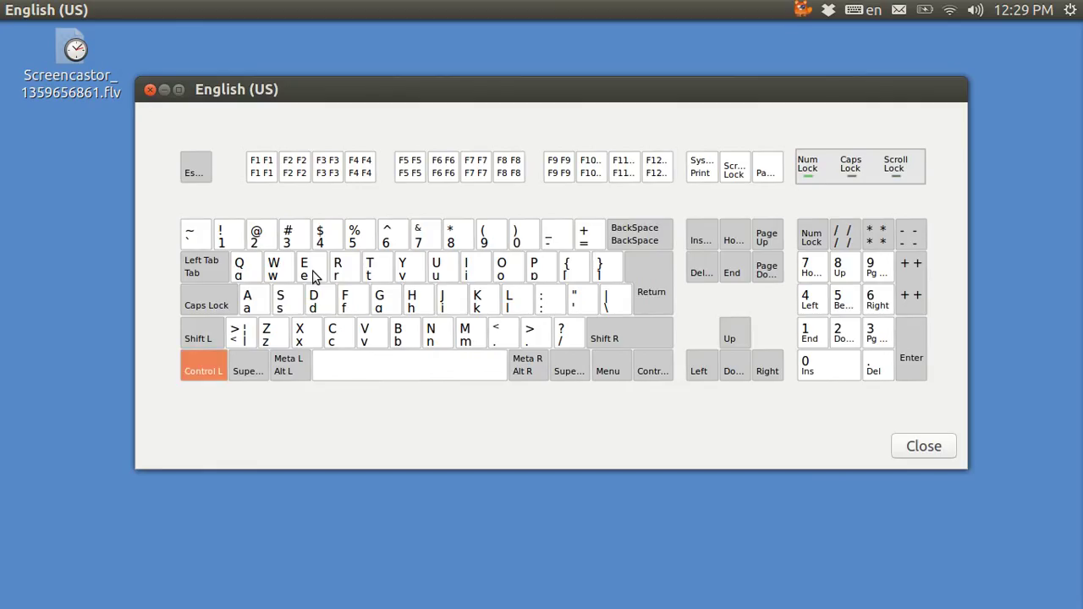
pyautogui.hotkey('ctrl', 'a')
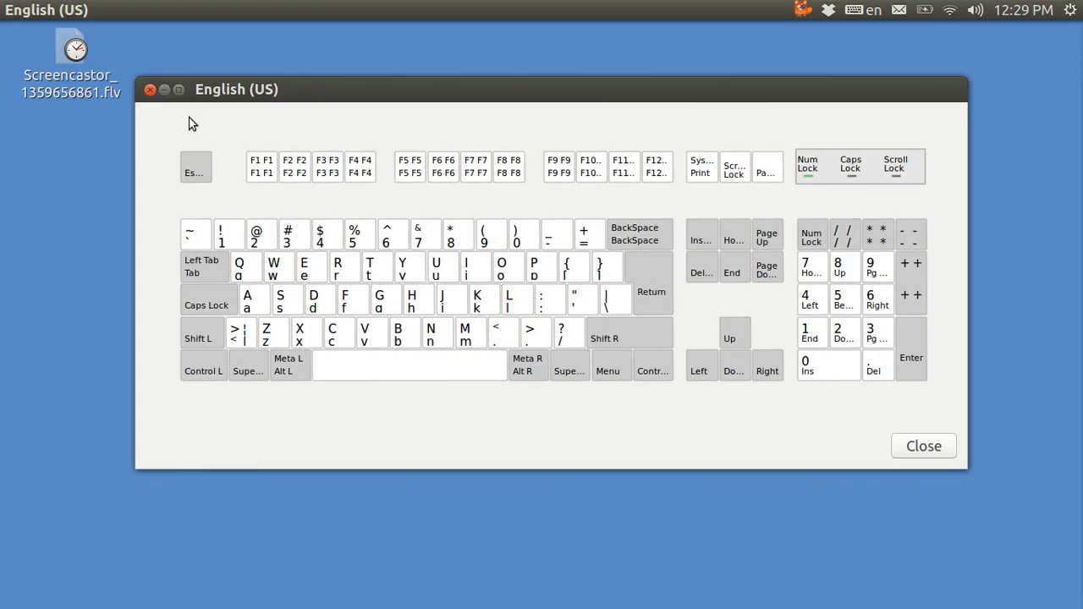
pyautogui.click(150, 90)
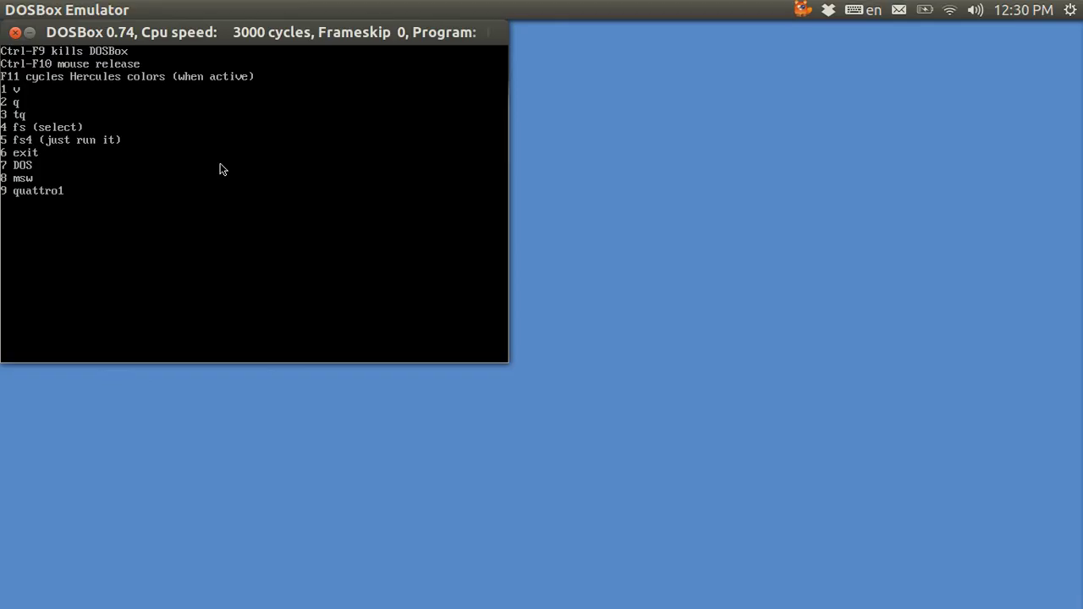
# Step: Start the v editor from the DOSBox menu and bring up the list of files available to load
pyautogui.press('1')
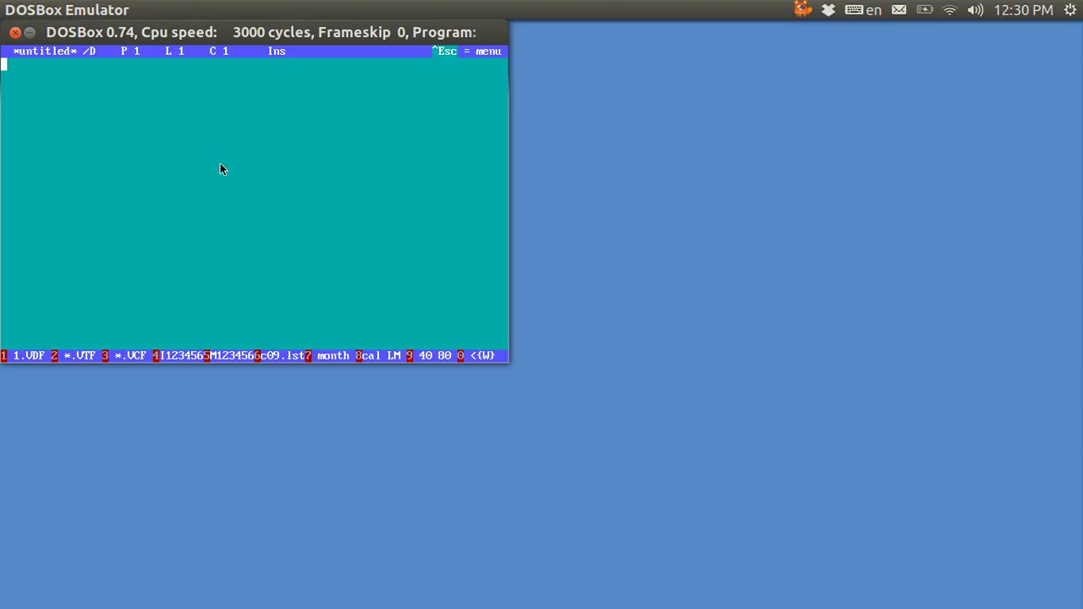
pyautogui.press('ctrl+super+Up')
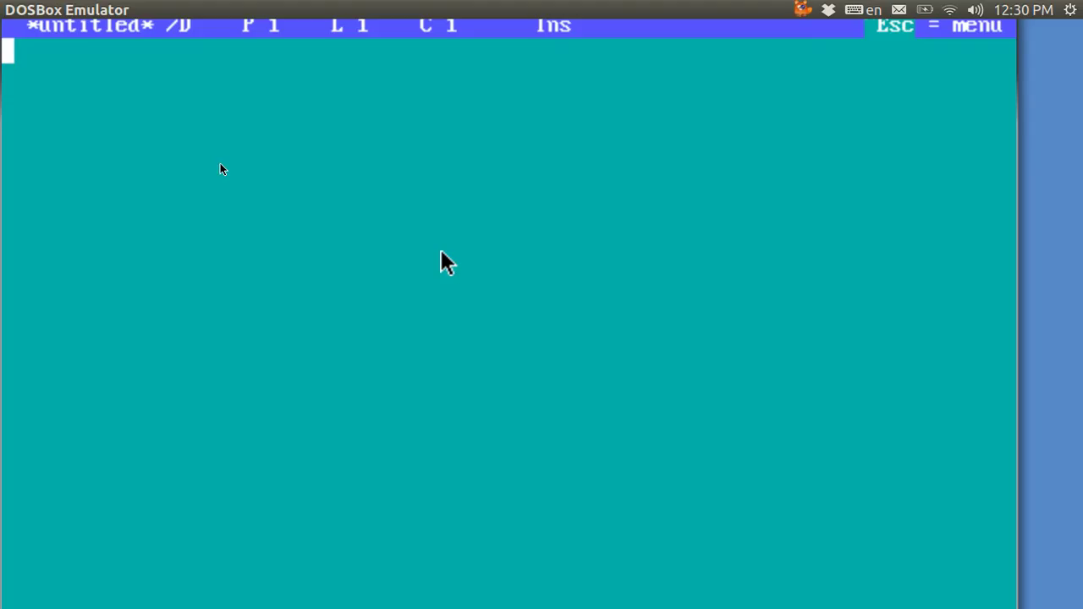
pyautogui.hotkey('ctrl', 'k')
pyautogui.press('l')
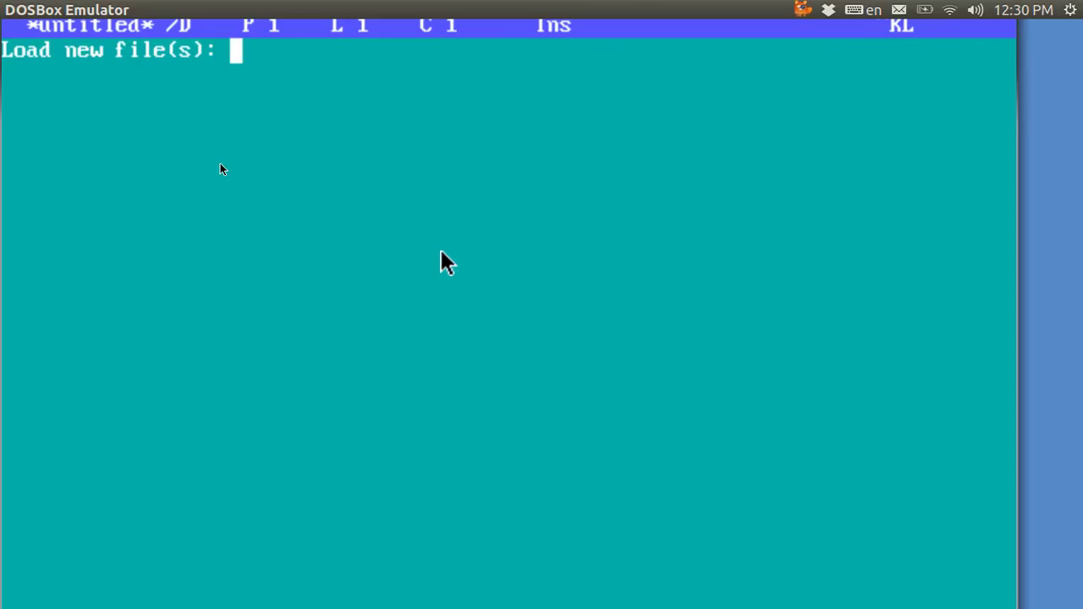
pyautogui.press('Return')
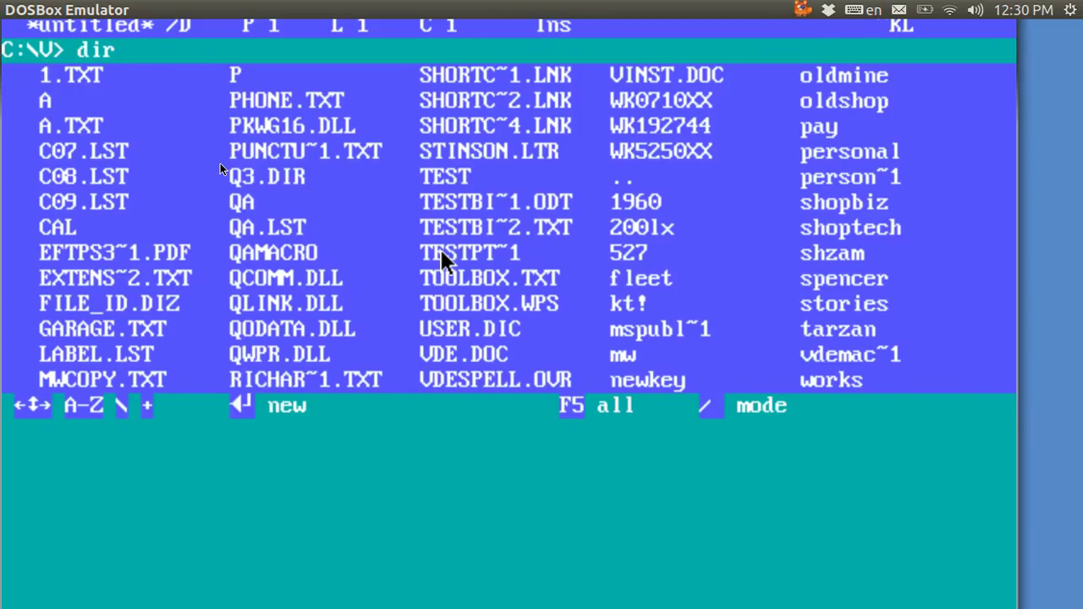
# Step: Load VDE.DOC from the C:\V directory listing in noTepad mode (/T)
pyautogui.press('Down')
pyautogui.press('Down')
pyautogui.press('Down')
pyautogui.press('Down')
pyautogui.press('Down')
pyautogui.press('Down')
pyautogui.press('Down')
pyautogui.press('Down')
pyautogui.press('Down')
pyautogui.press('Down')
pyautogui.press('Down')
pyautogui.press('Right')
pyautogui.press('Right')
pyautogui.press('/')
pyautogui.press('t')
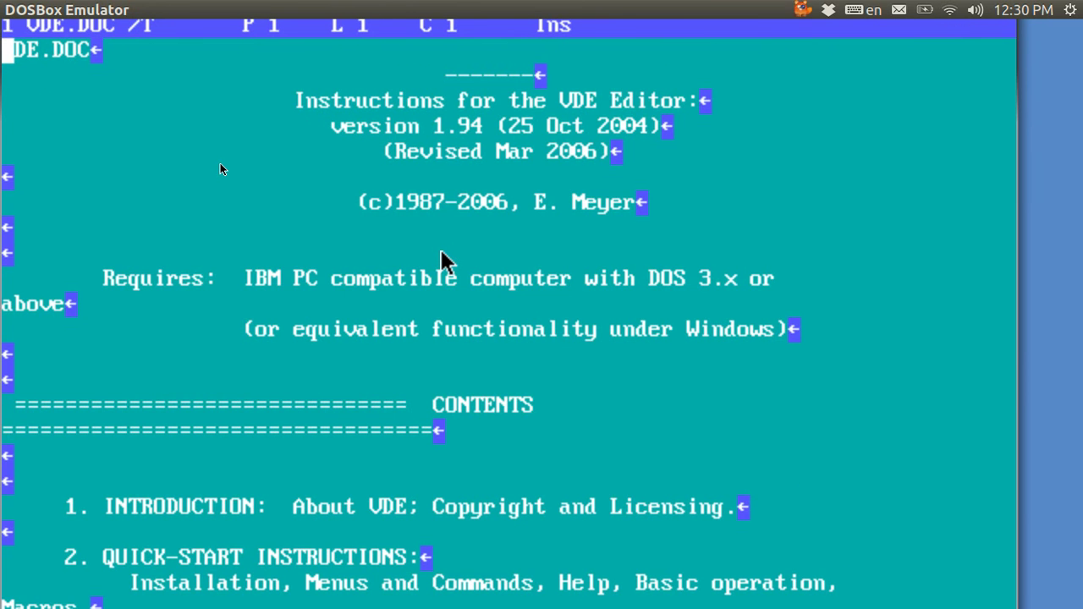
# Step: Read through the VDE.DOC manual from its contents to the reviews and recommendations section
pyautogui.press('pagedown')
pyautogui.press('pagedown')
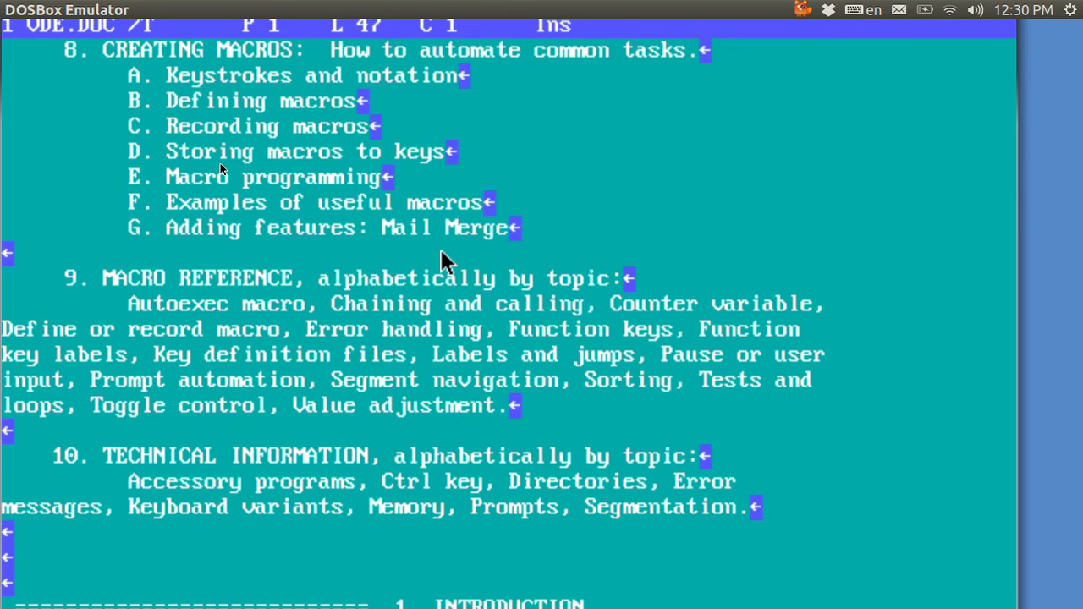
pyautogui.press('pagedown')
pyautogui.press('pagedown')
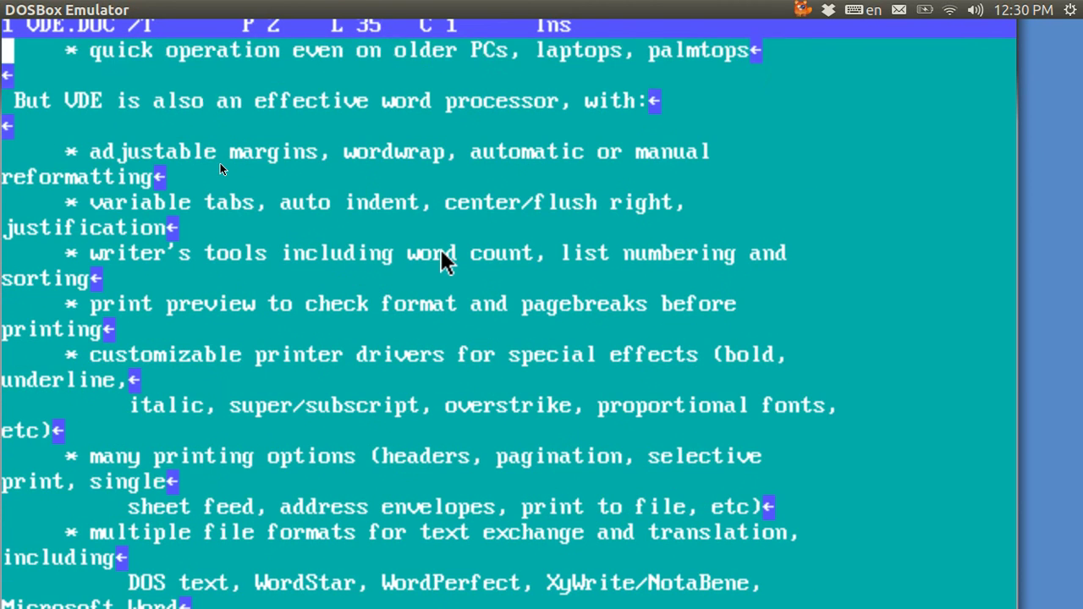
pyautogui.press('pagedown')
pyautogui.press('pagedown')
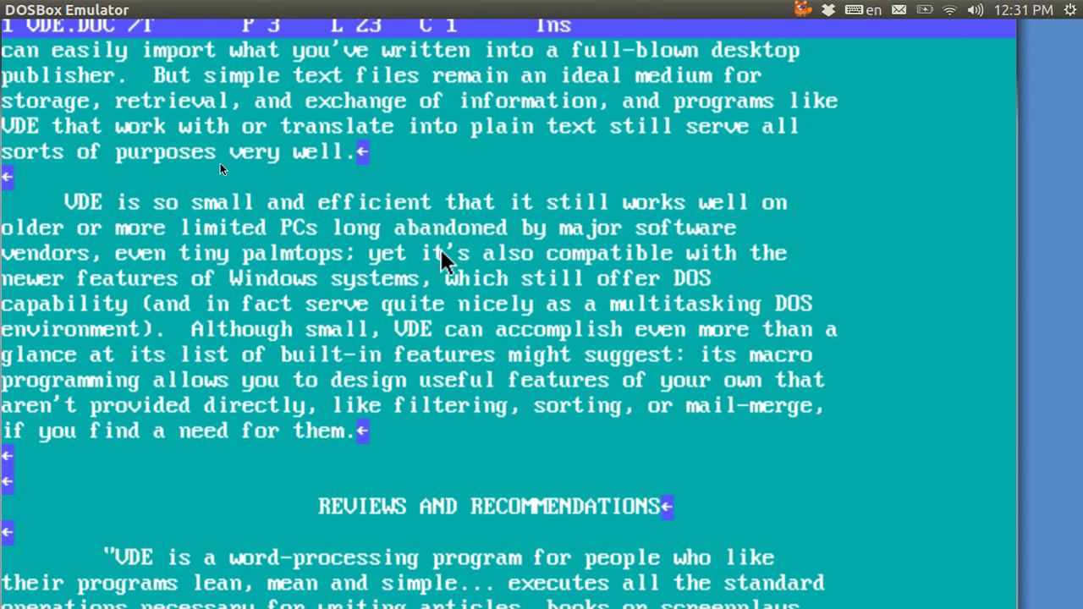
pyautogui.press('pagedown')
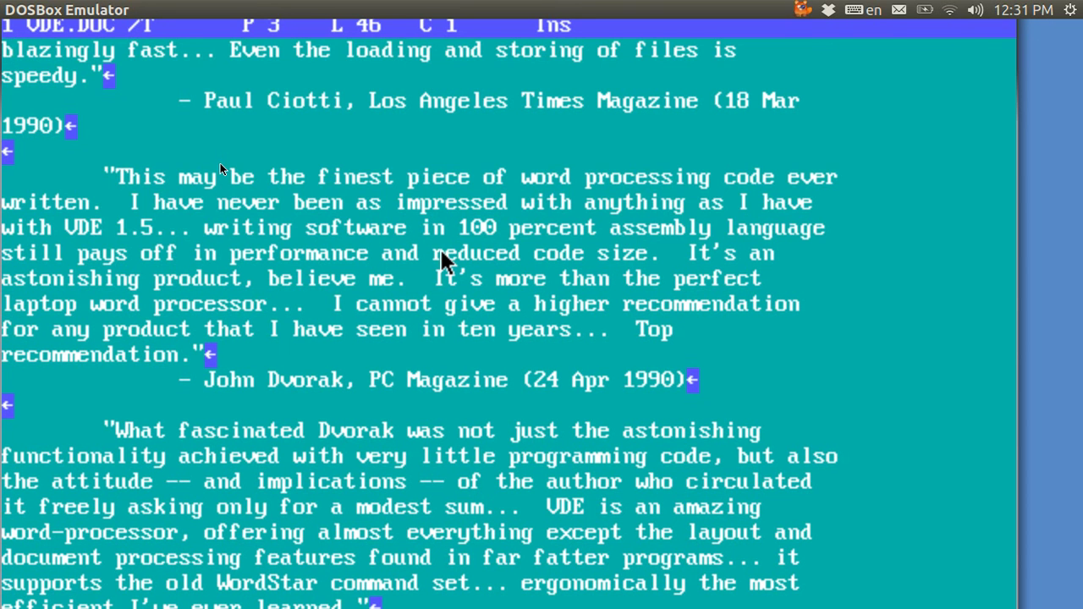
# Step: Review all of VDE's built-in help screens, from cursor motion through file modes, and close the help
pyautogui.press('F1')
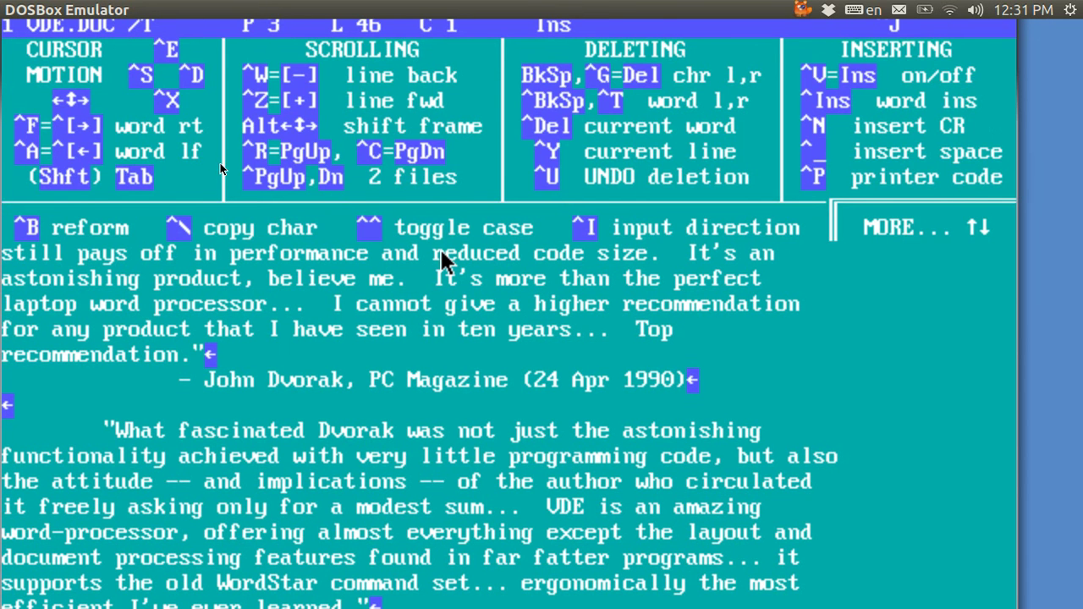
pyautogui.press('Down')
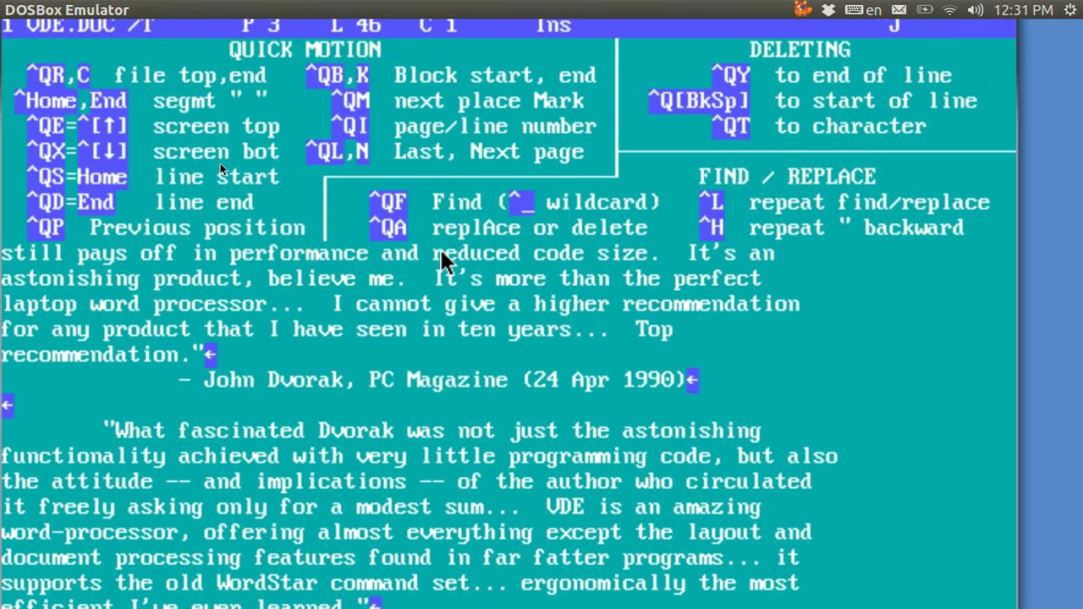
pyautogui.press('Down')
pyautogui.press('Down')
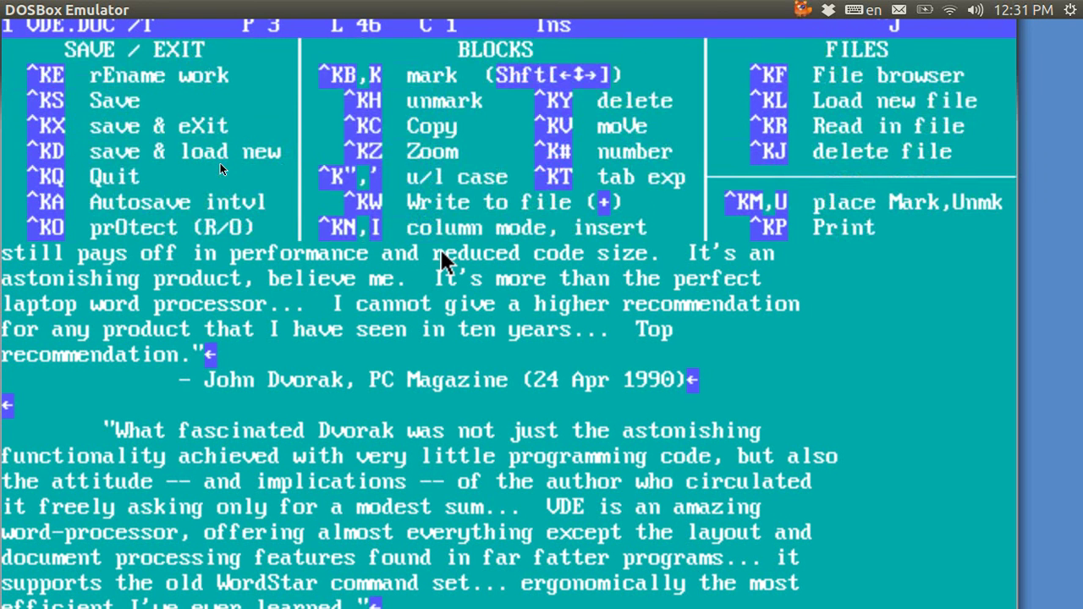
pyautogui.press('Down')
pyautogui.press('Down')
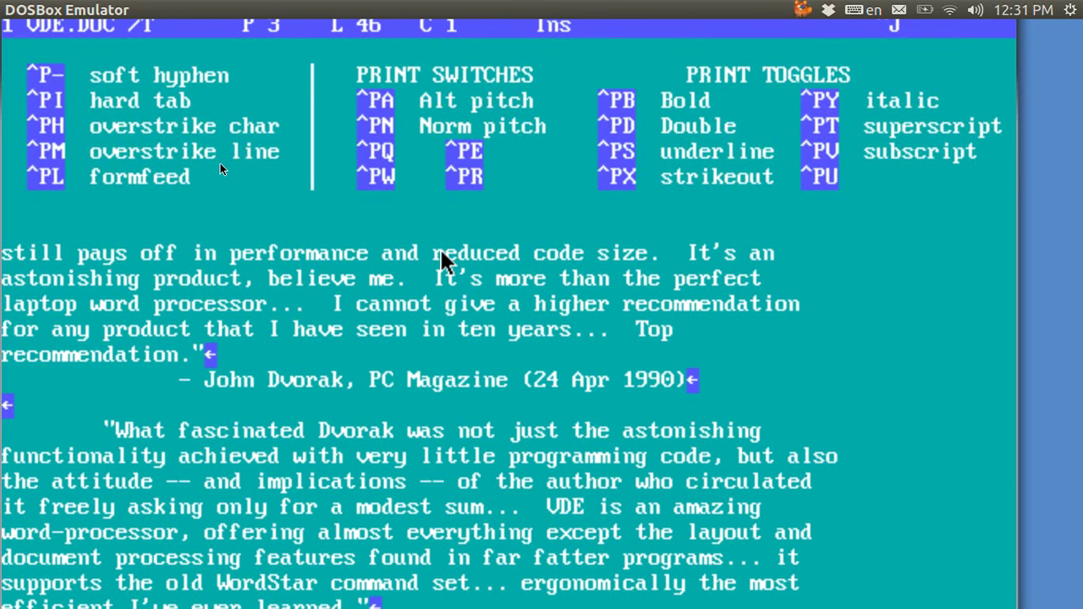
pyautogui.press('Down')
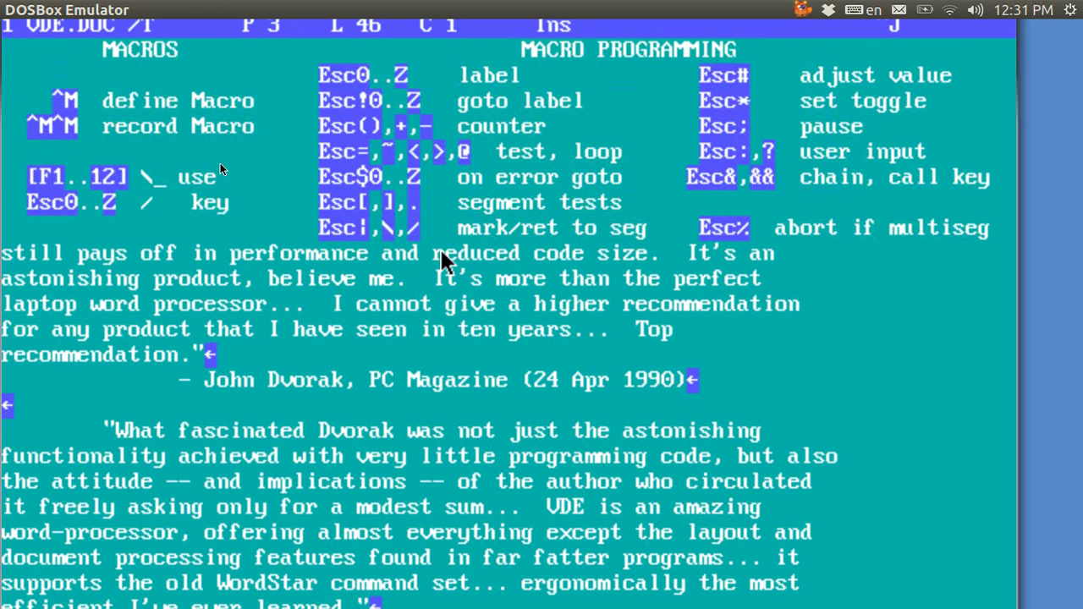
pyautogui.press('Down')
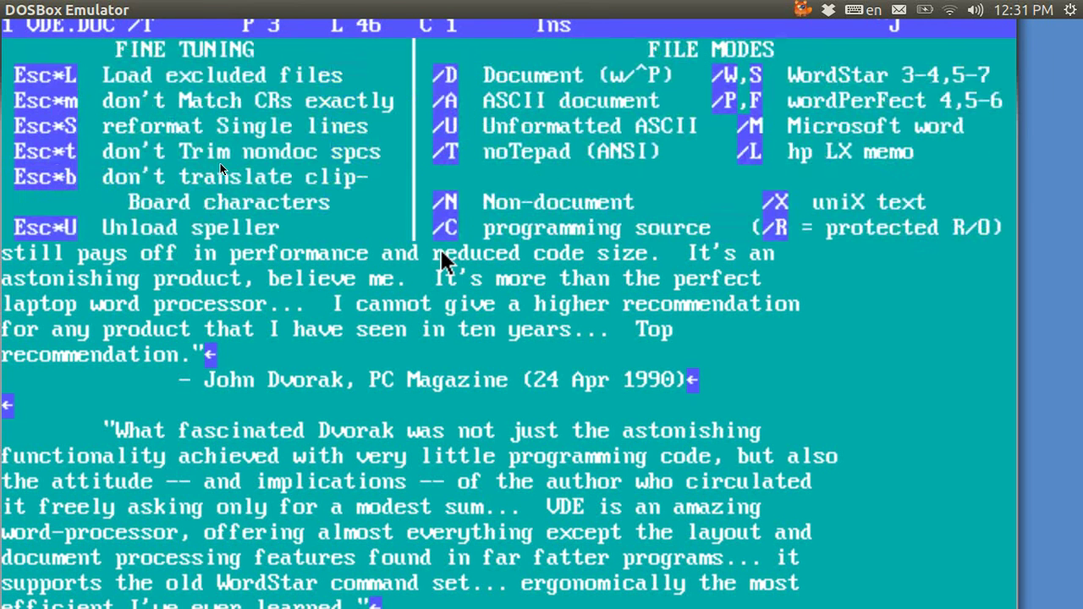
pyautogui.press('Down')
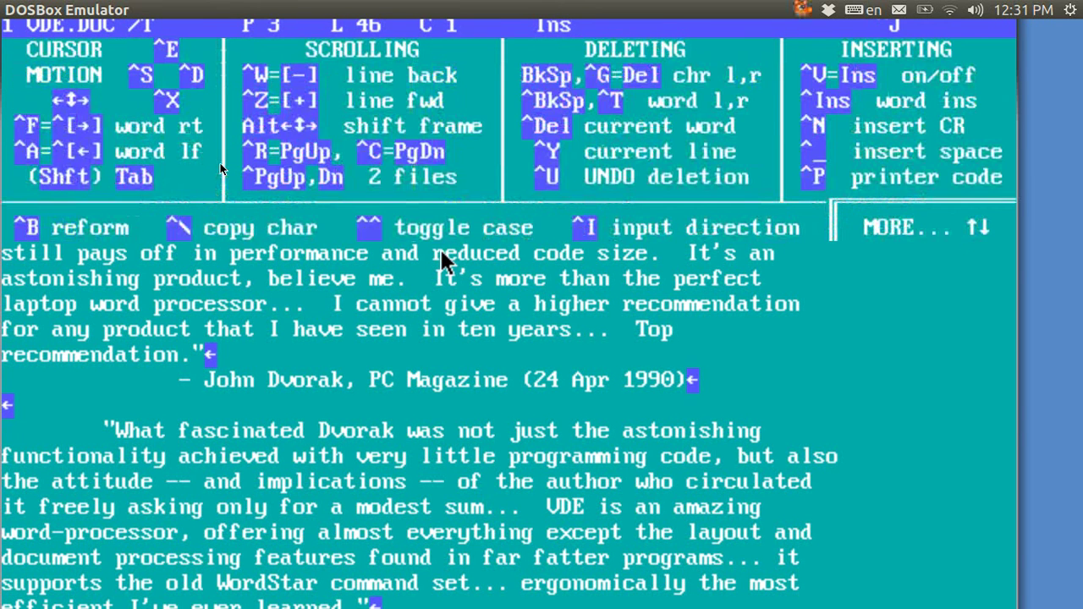
pyautogui.press('Escape')
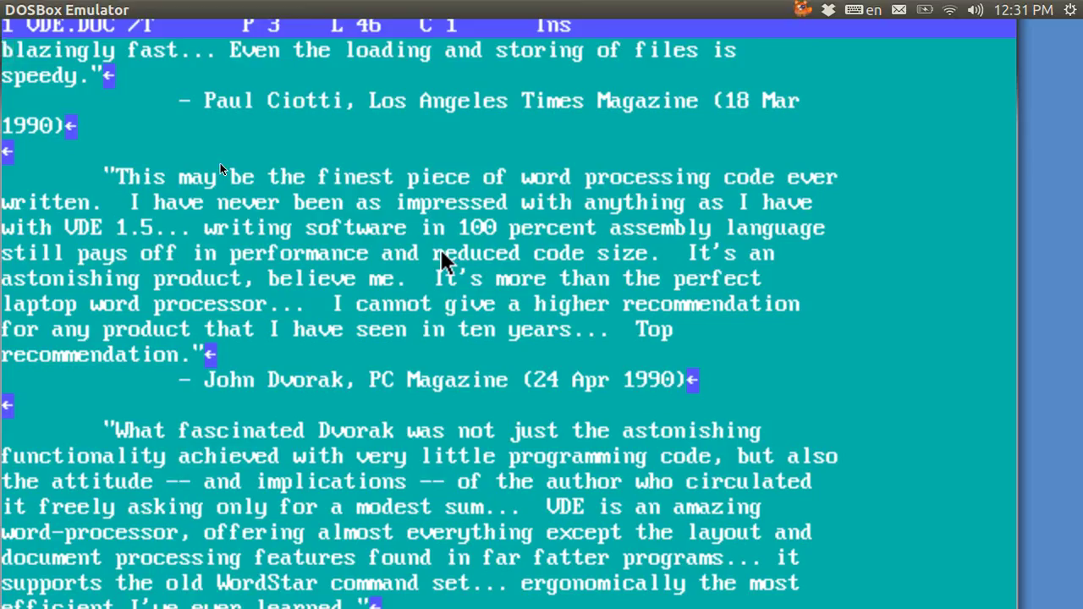
# Step: Quit the VDE editor and shut down DOSBox
pyautogui.hotkey('ctrl', 'k')
pyautogui.press('q')
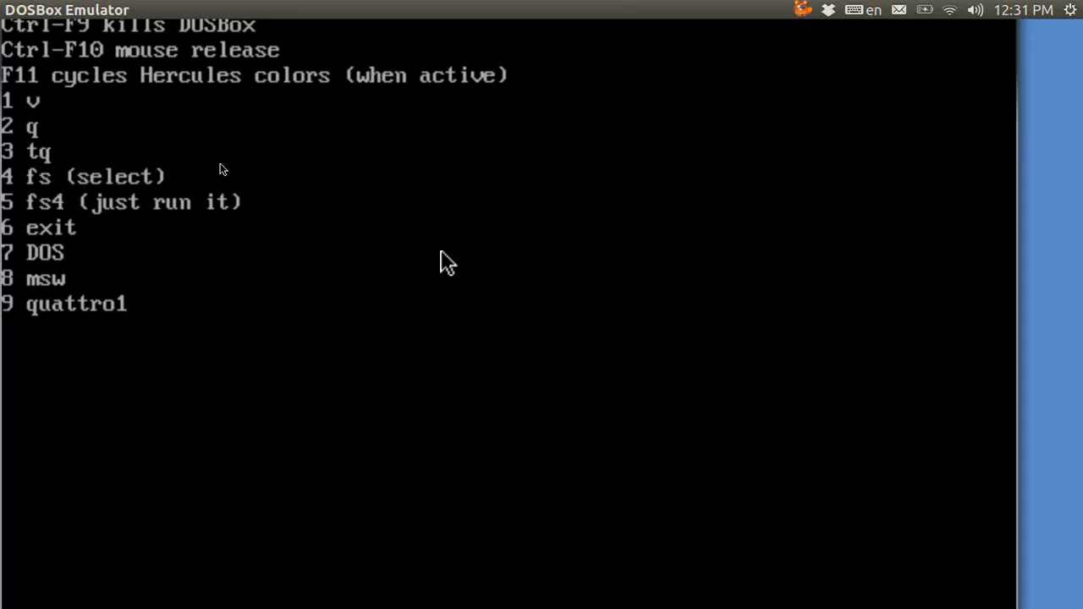
pyautogui.hotkey('ctrl', 'F9')
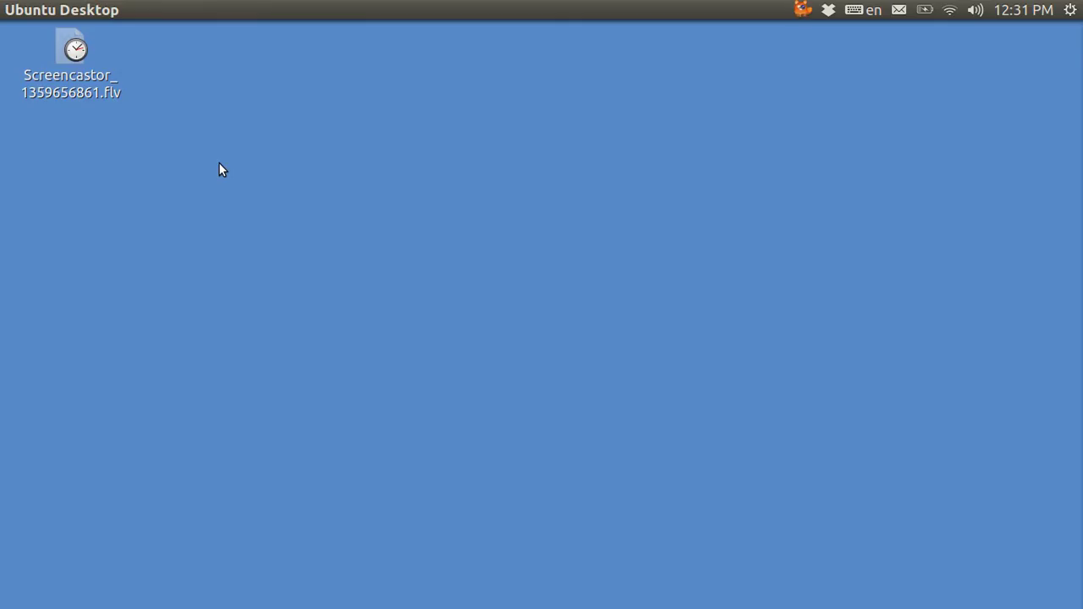
# Step: Switch to the Firefox workspace and read the WordStar essay on sfwriter.com, including its section on the touch-typist interface
pyautogui.hotkey('ctrl', 'alt', 'Left')
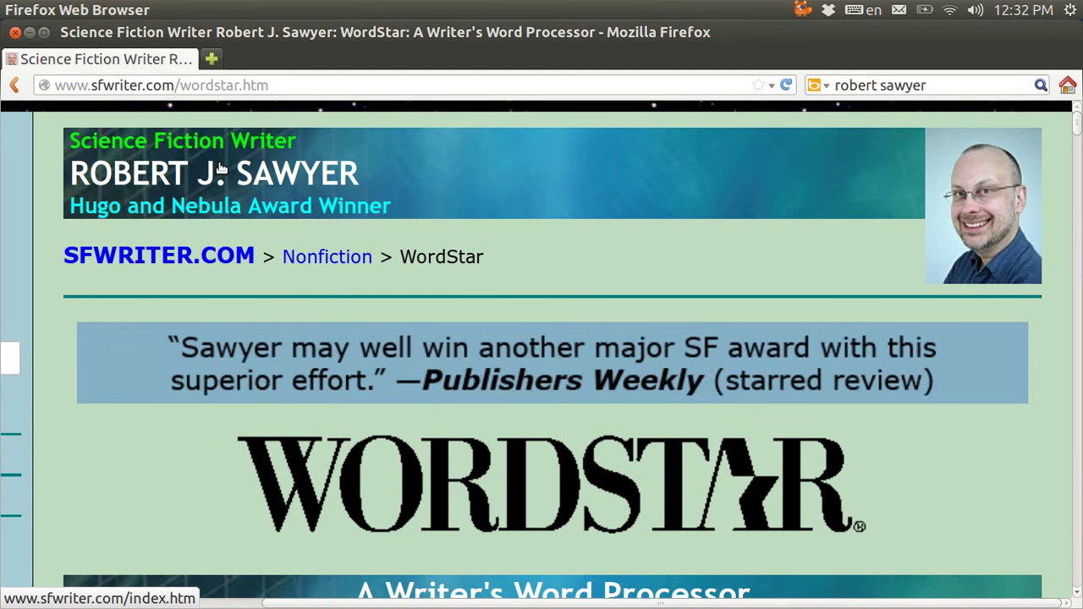
pyautogui.press('pagedown')
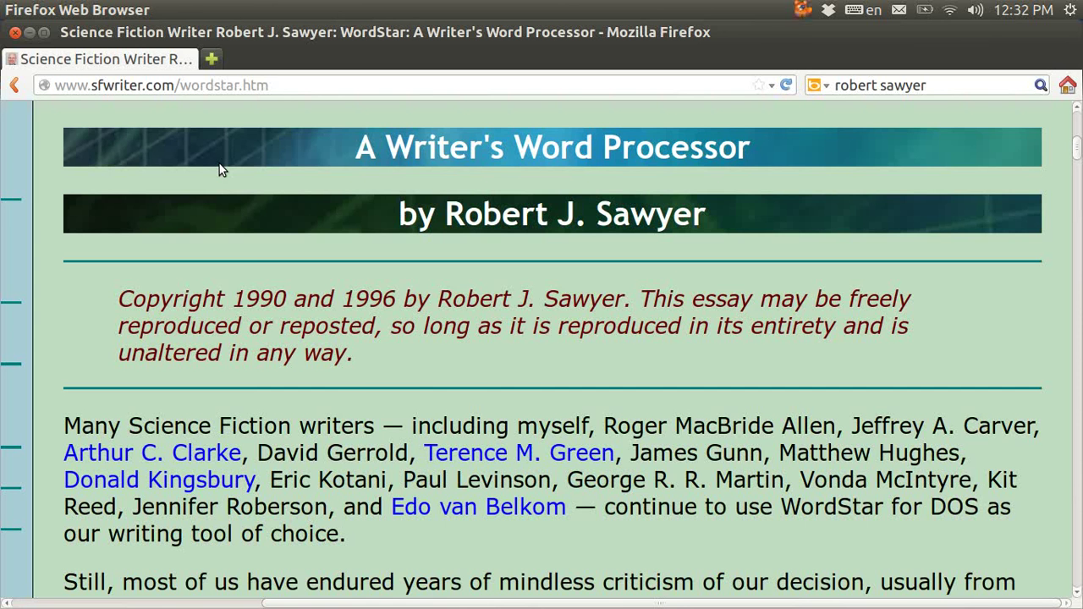
pyautogui.press('pagedown')
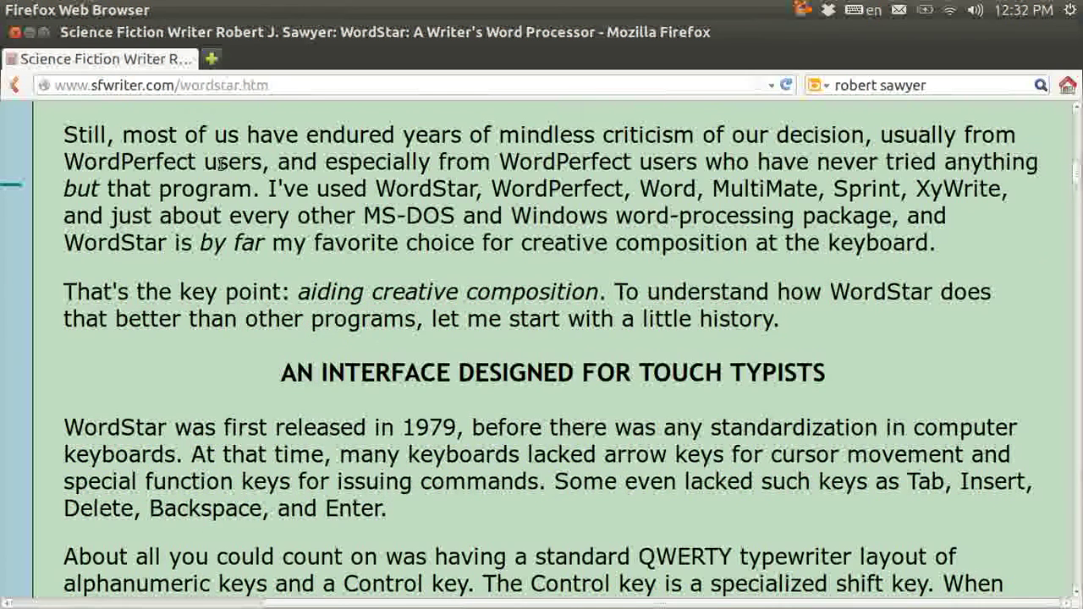
pyautogui.press('pagedown')
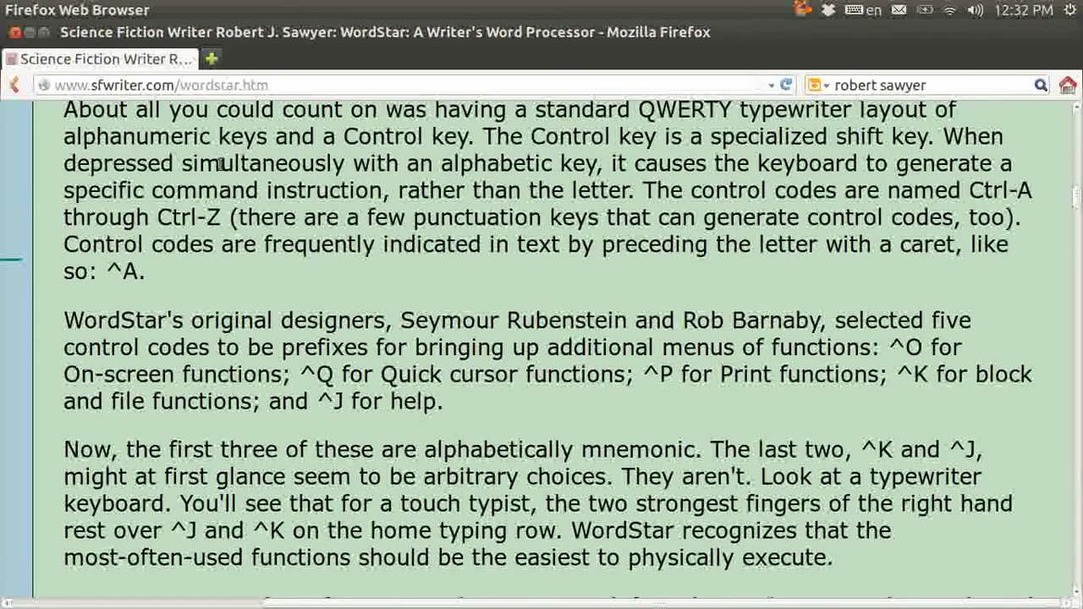
pyautogui.press('pagedown')
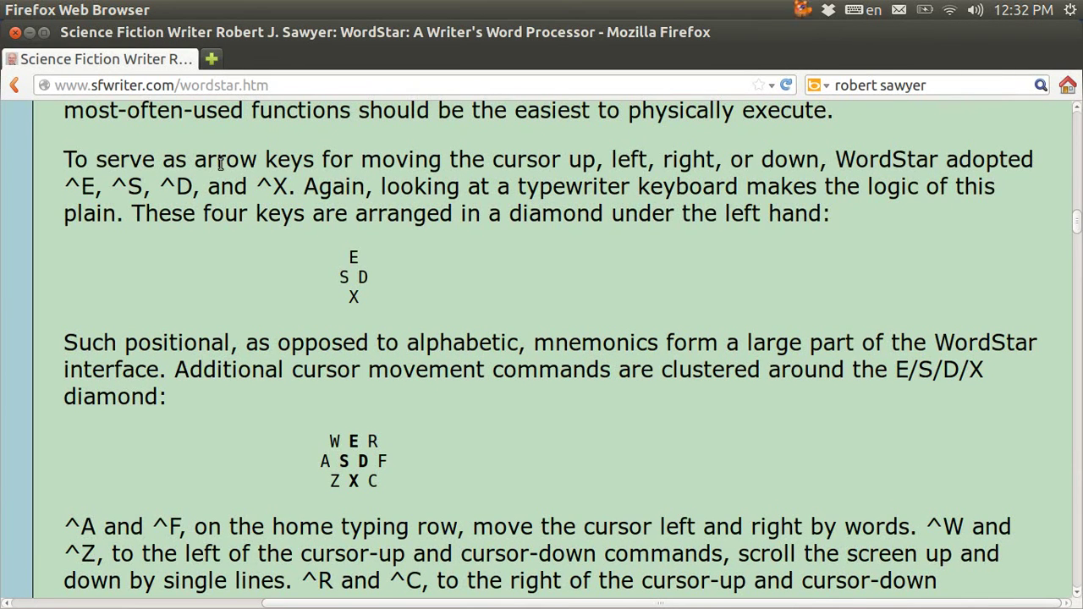
pyautogui.press('pagedown')
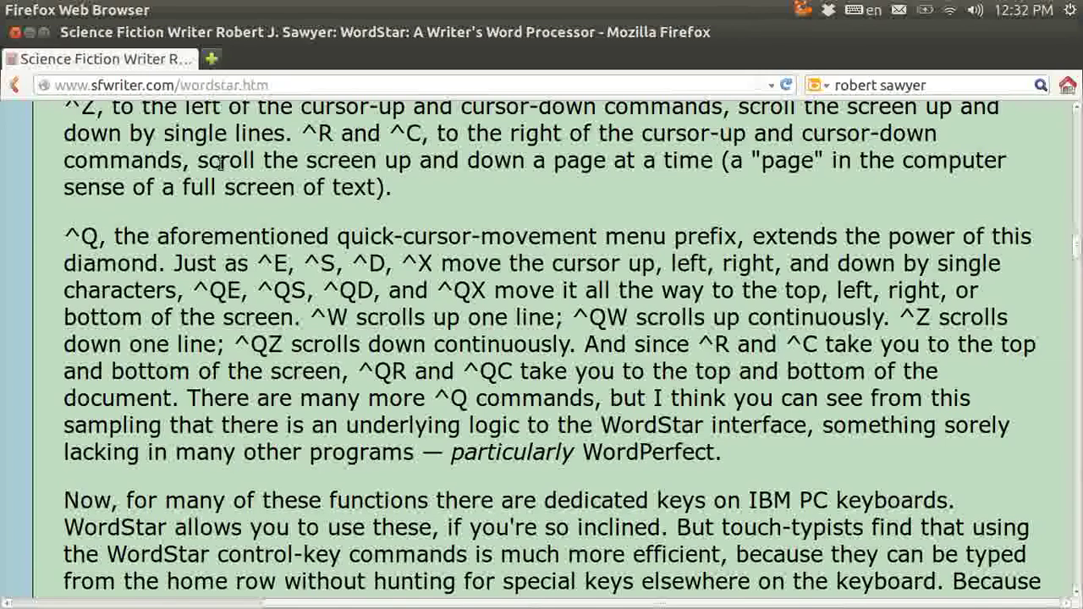
pyautogui.press('pagedown')
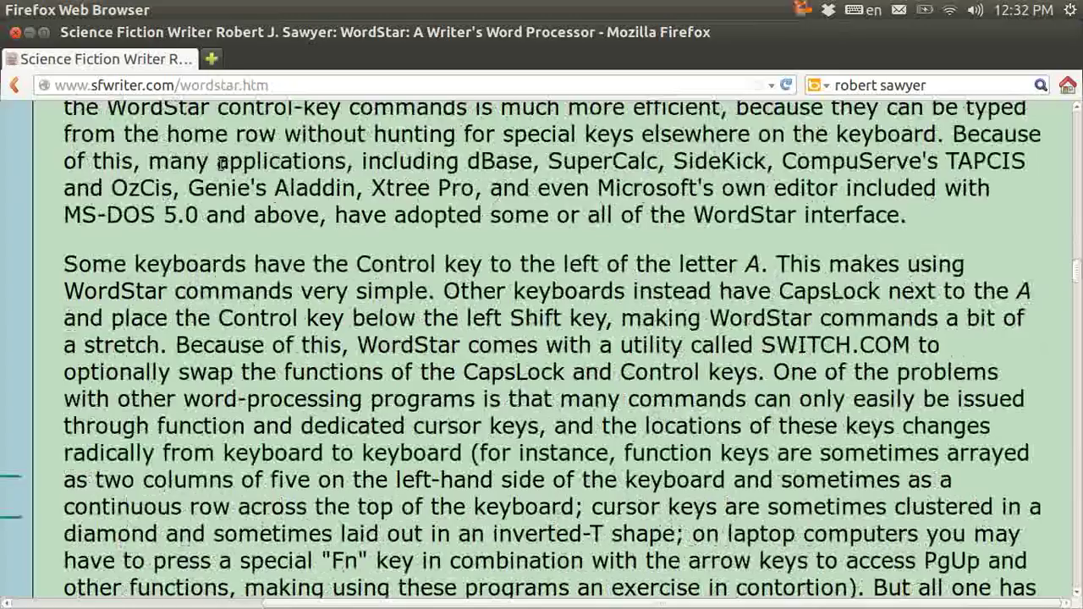